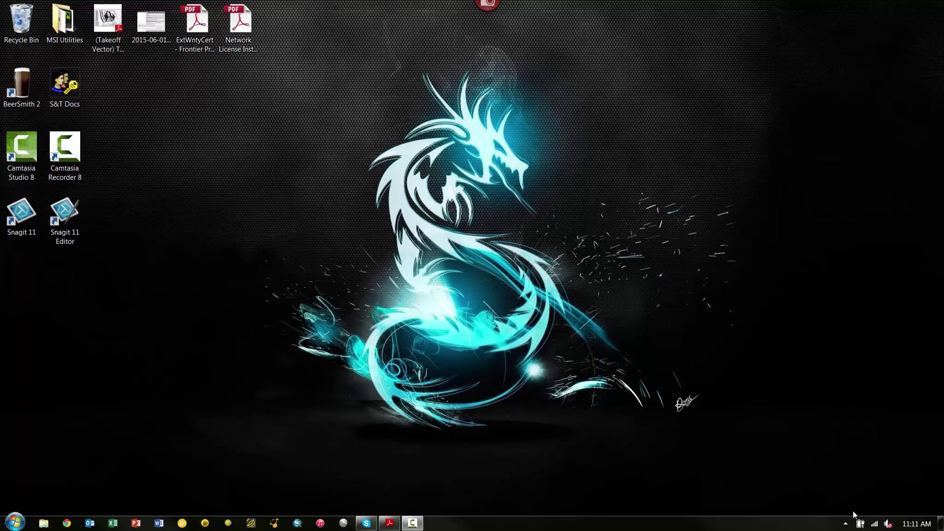
Switch the computer's Wi-Fi from Frontier_STC to Verizon-MiFi6620L-5D6D and confirm it shows Connected.
left_click(875, 526)
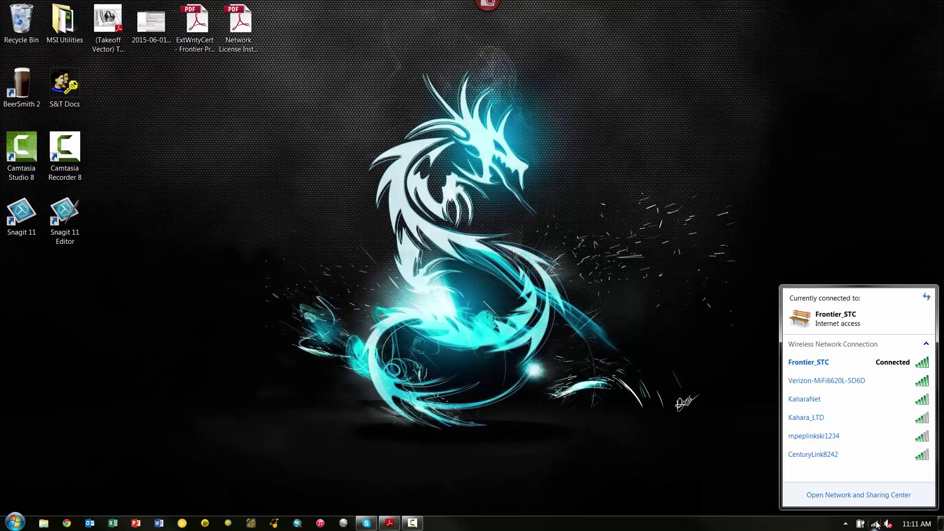
mouse_move(820, 389)
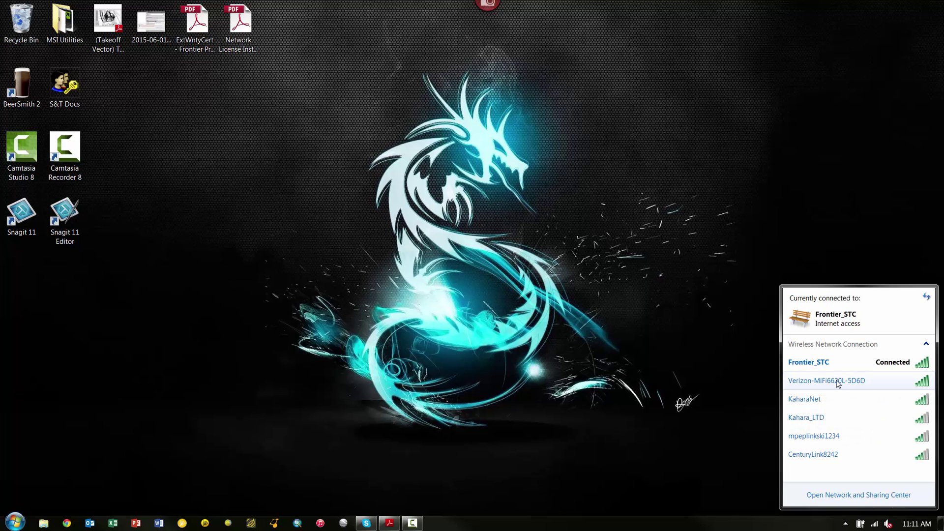
double_click(836, 381)
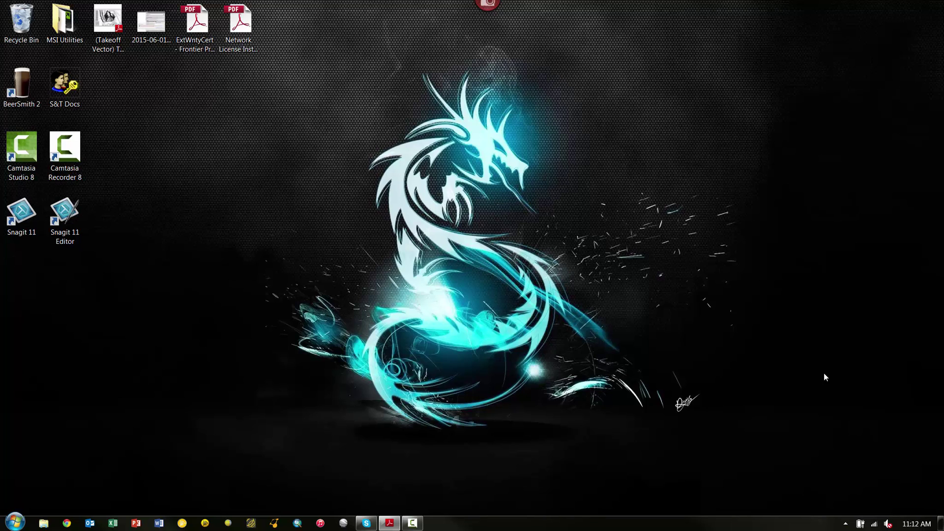
left_click(874, 524)
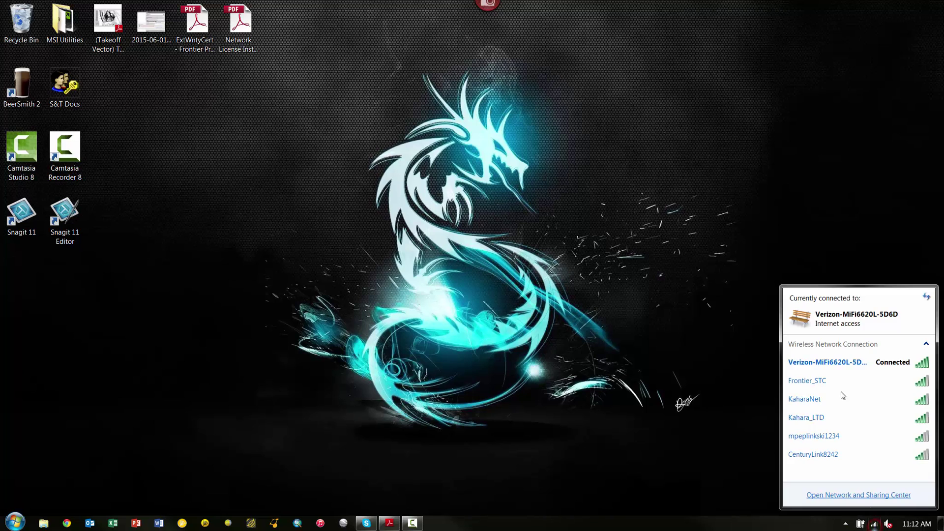
mouse_move(813, 364)
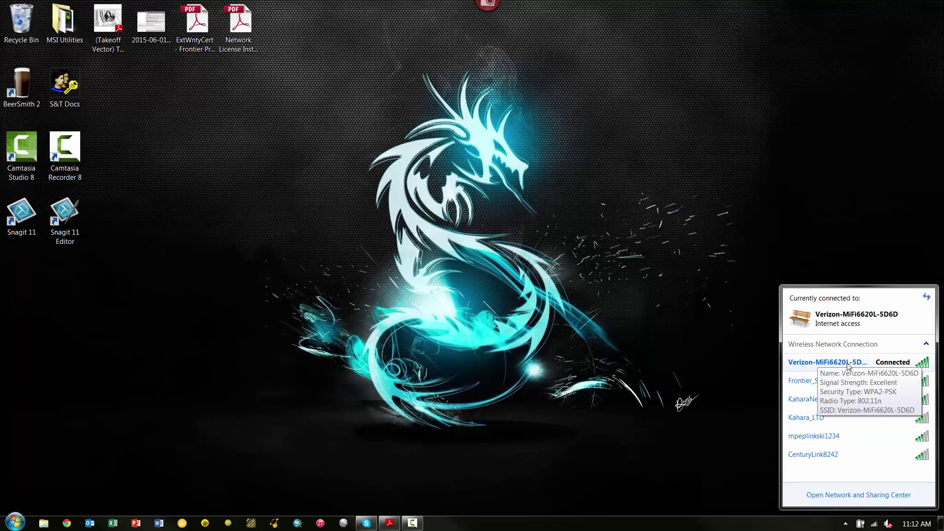
left_click(352, 284)
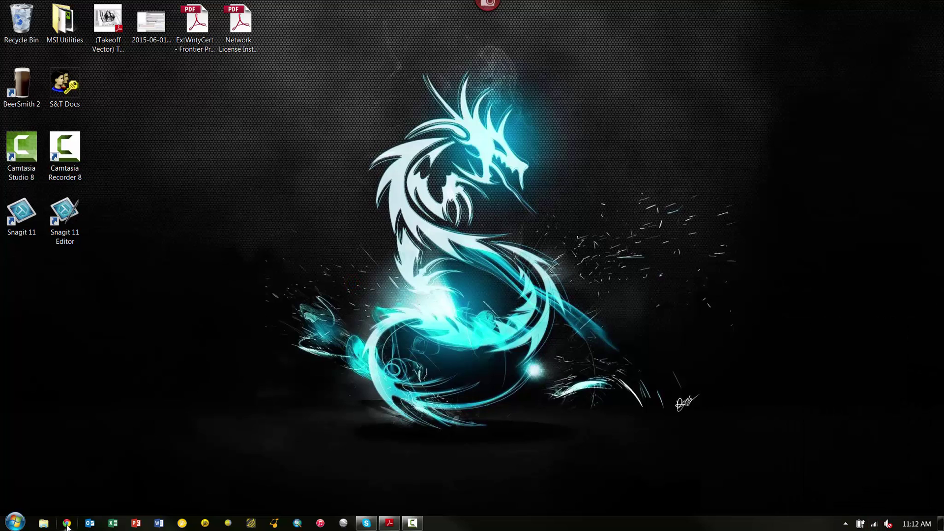
Launch Internet Explorer and load the Jetpack admin page at 192.168.1.1.
left_click(15, 523)
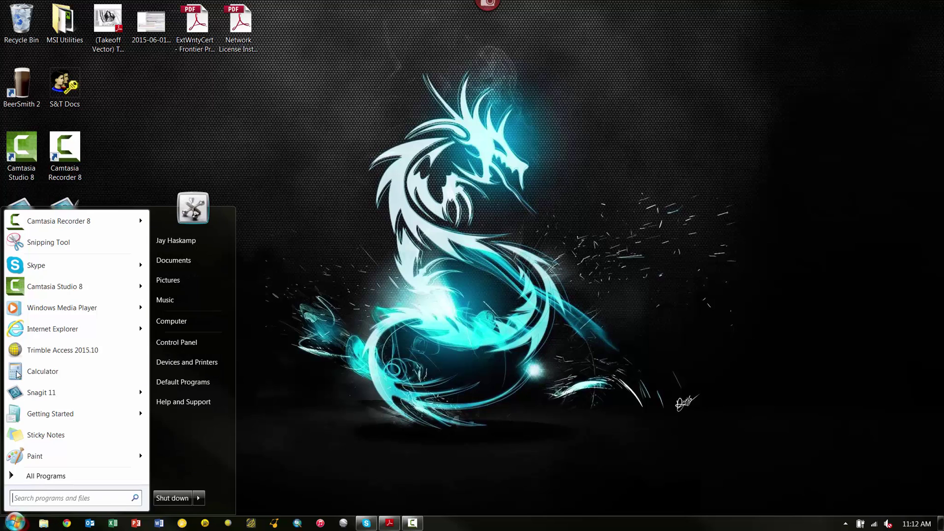
left_click(42, 329)
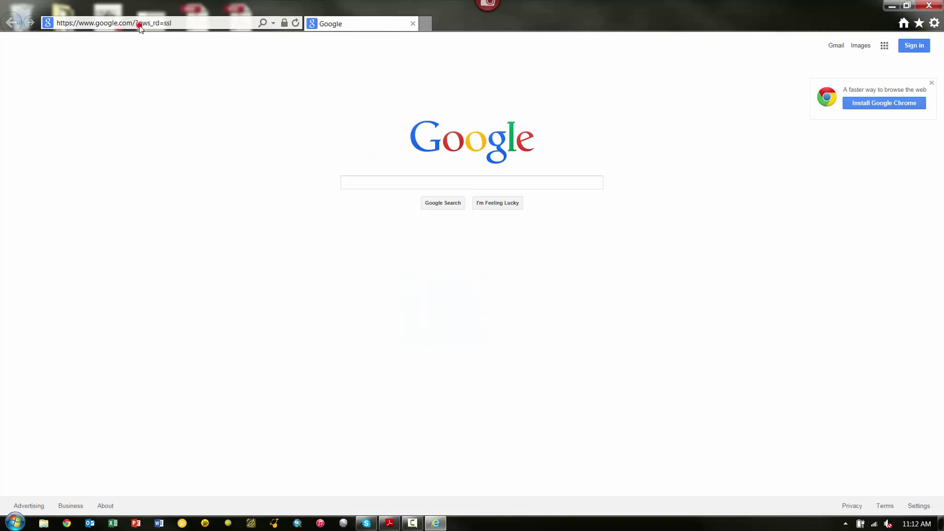
left_click(140, 24)
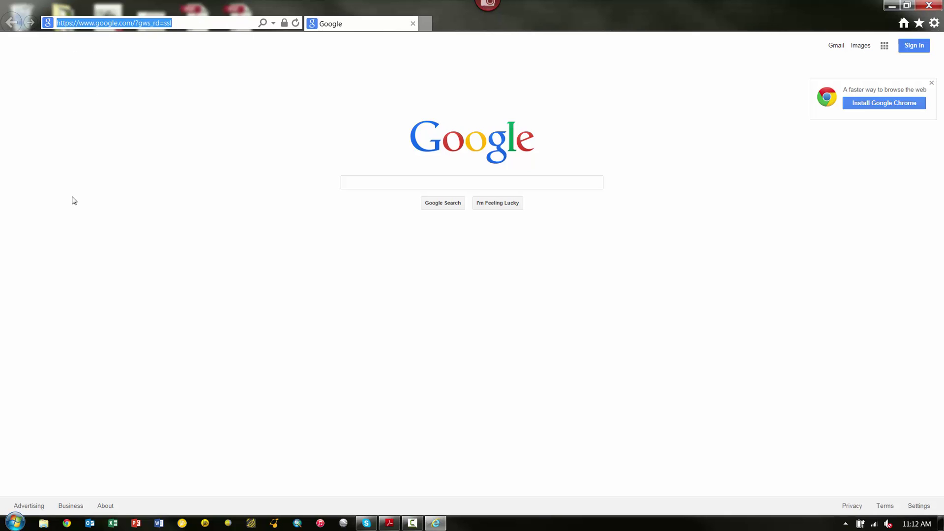
type("192")
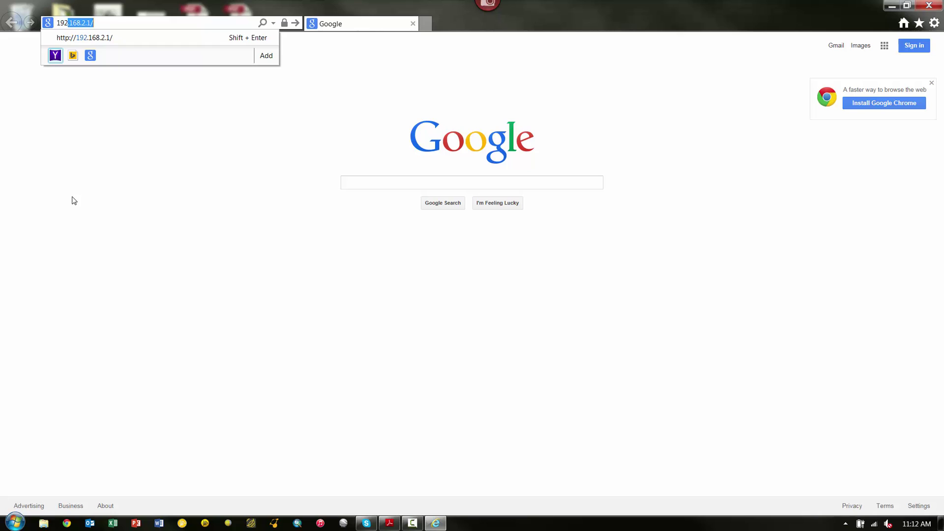
type(".168.1.1")
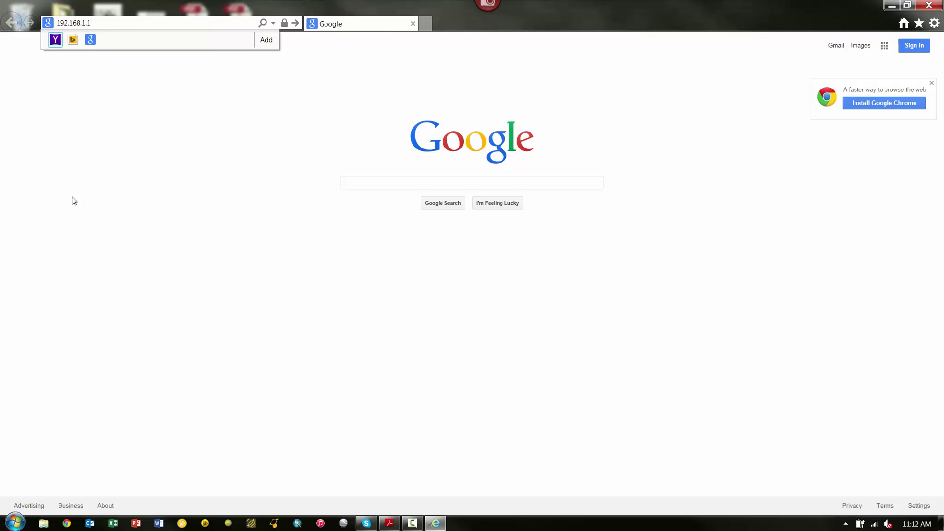
key("Return")
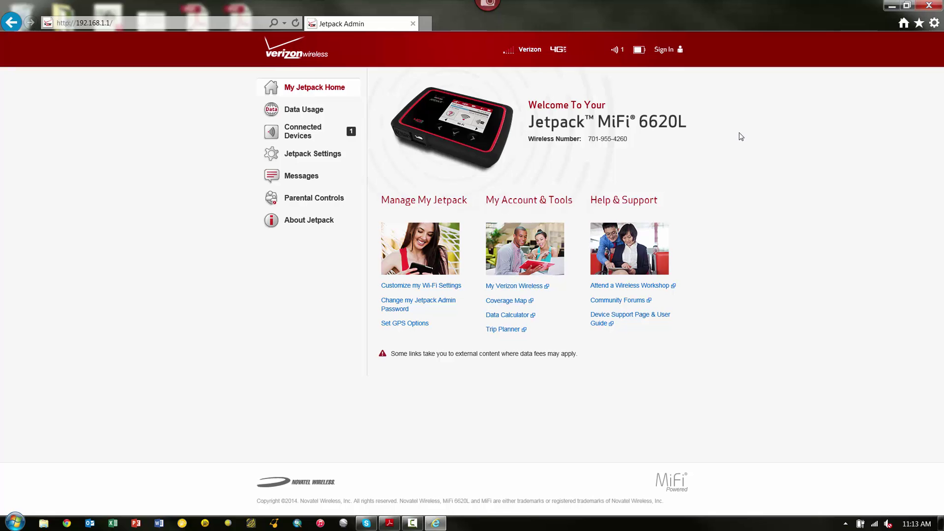
Sign in to the Jetpack admin pages with the administrator password.
left_click(660, 51)
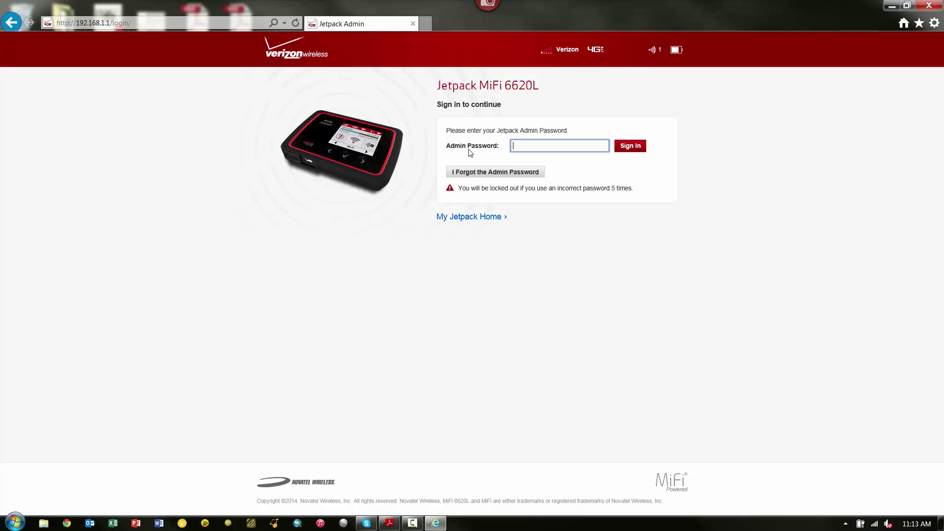
left_click(525, 147)
type("admin")
left_click(621, 149)
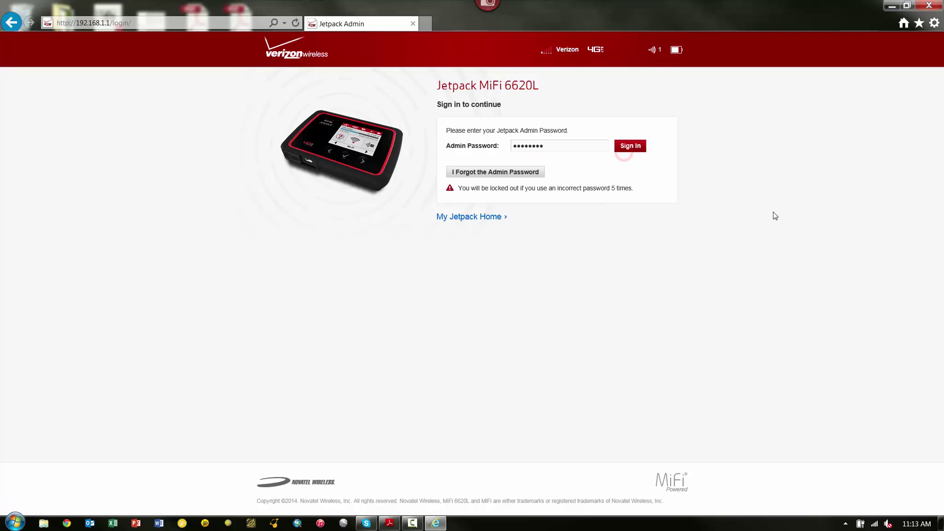
left_click(629, 148)
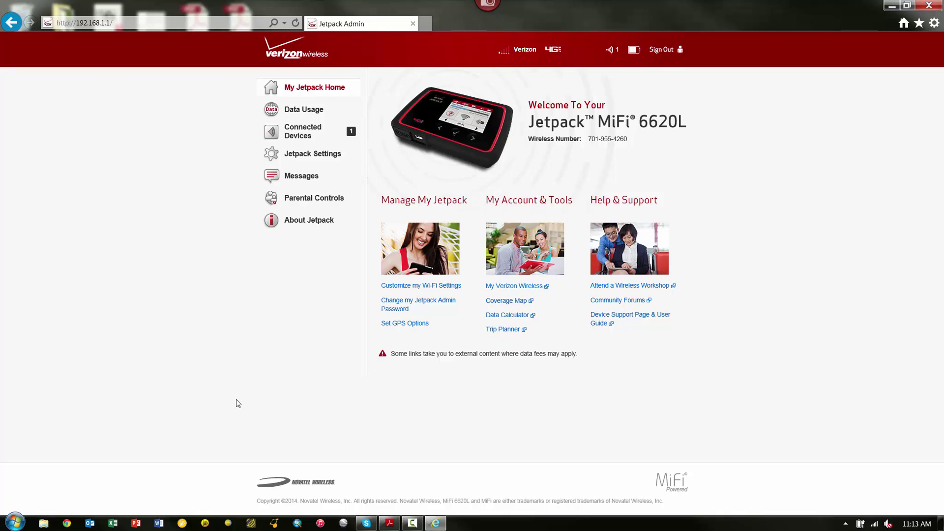
Under Jetpack Settings > Advanced, set preferred network technology to CDMA only, enable CDO, and save.
left_click(306, 156)
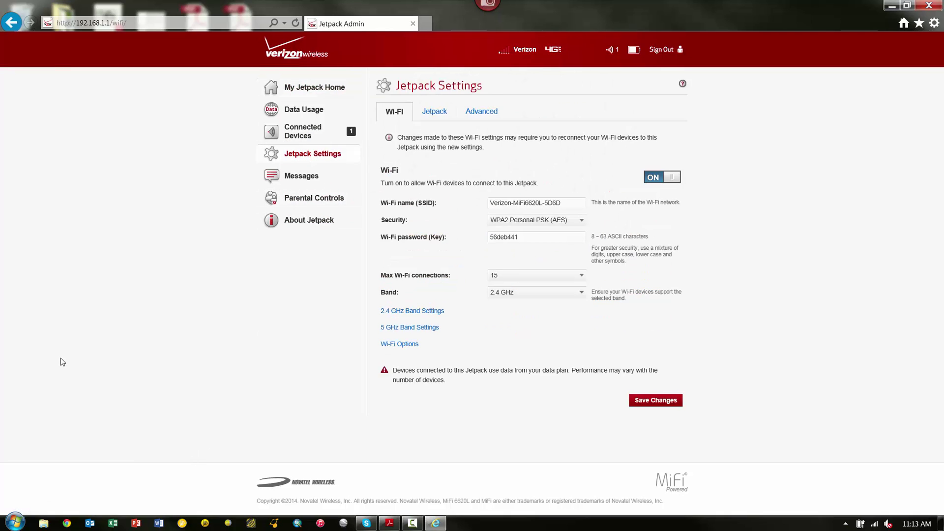
left_click(482, 112)
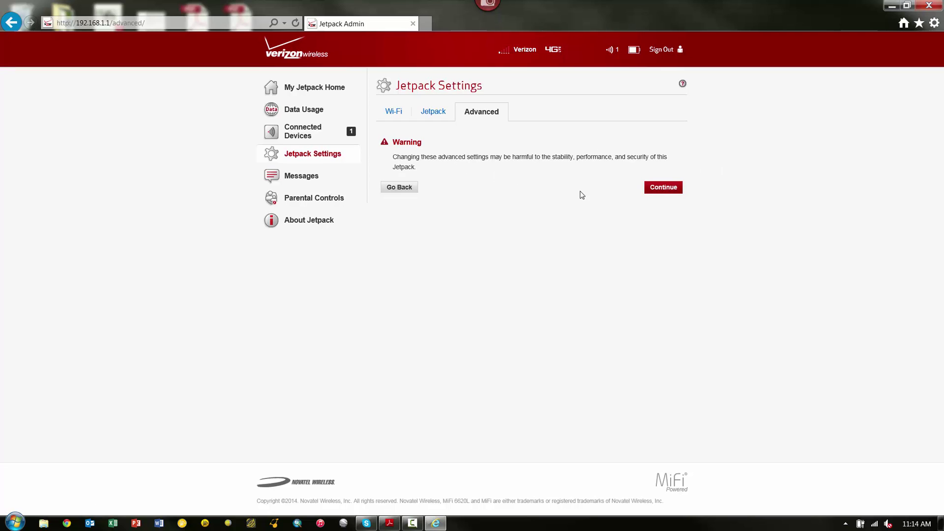
left_click(660, 189)
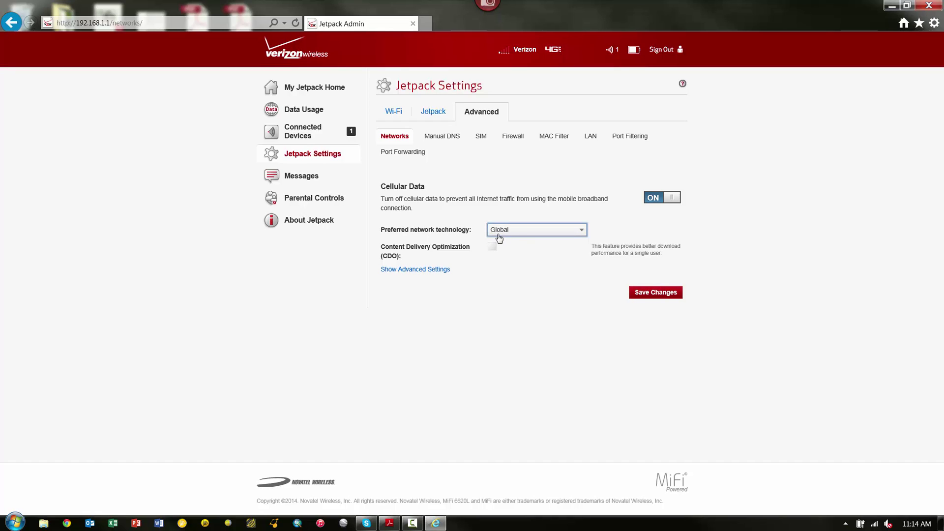
left_click(524, 231)
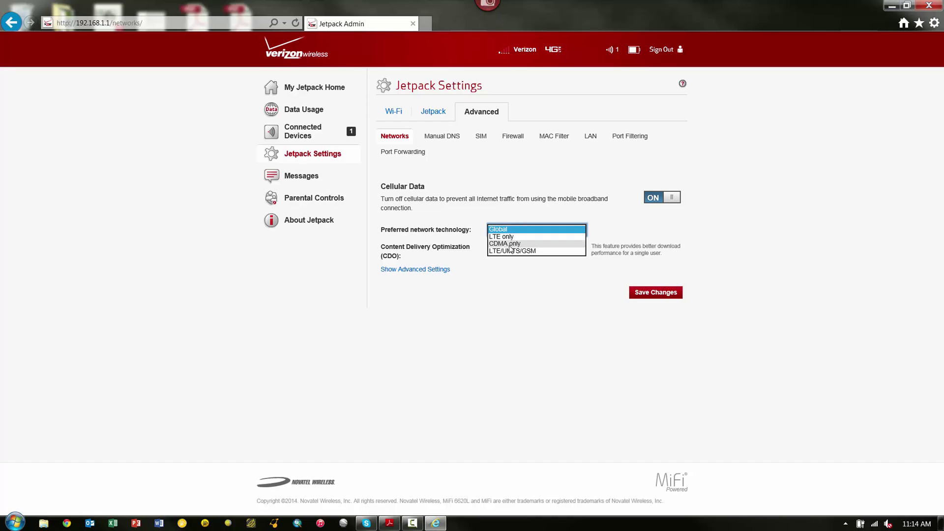
left_click(497, 244)
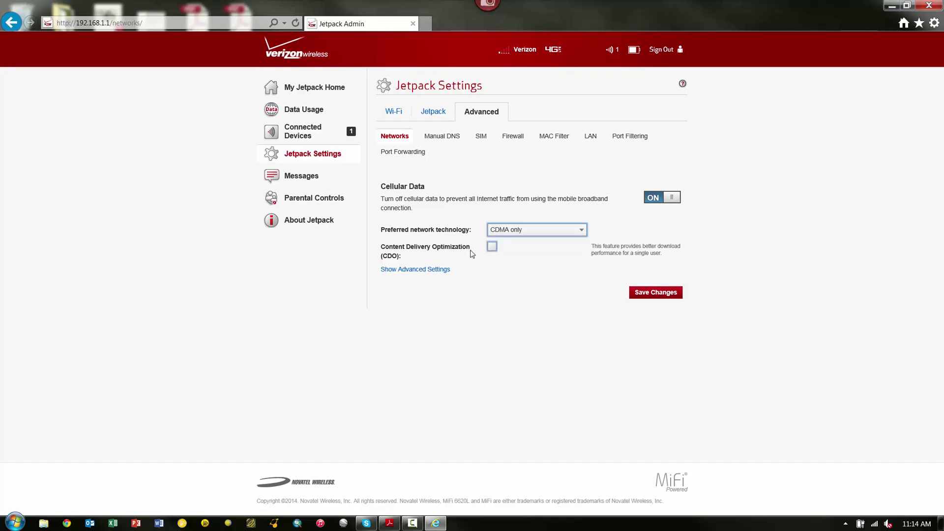
left_click(492, 247)
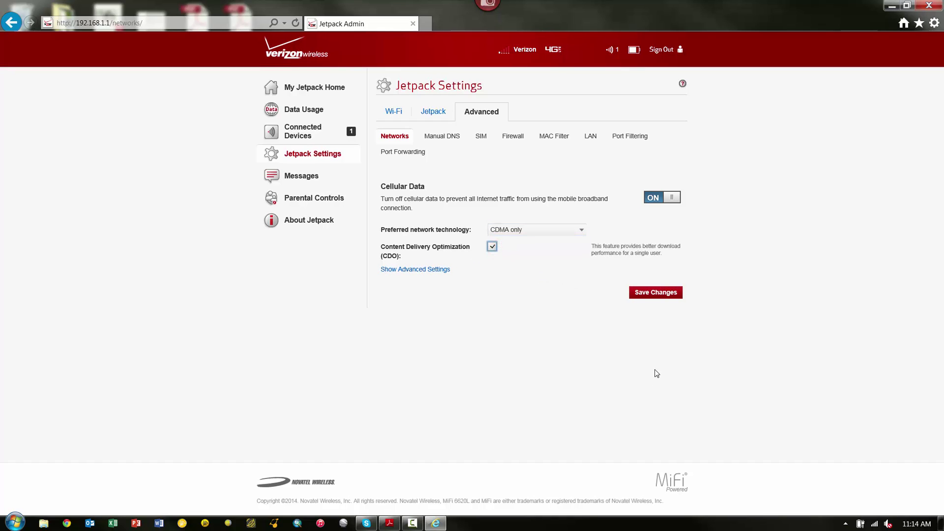
left_click(655, 298)
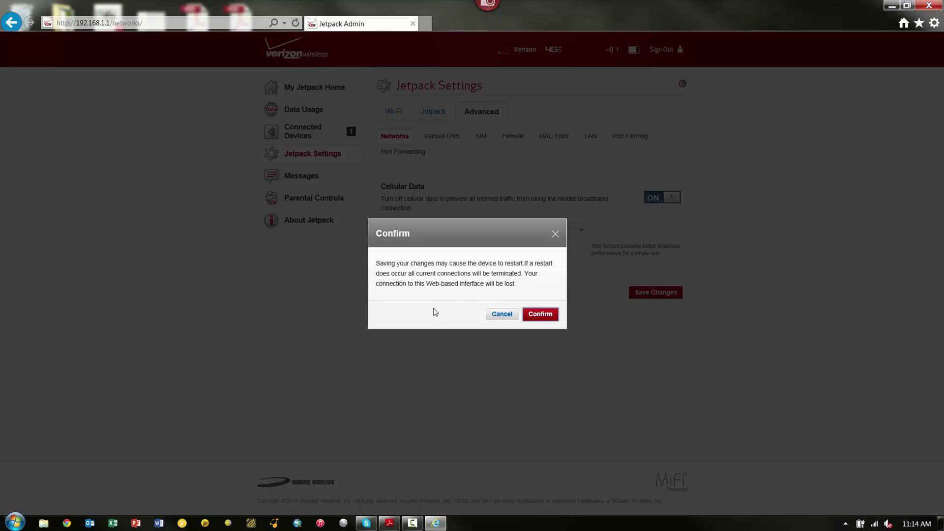
left_click(549, 318)
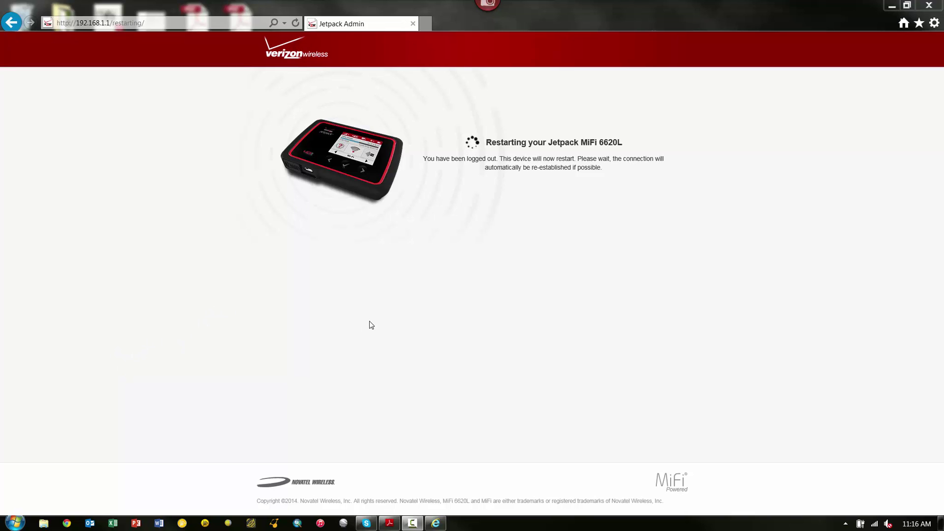
left_click(875, 522)
left_click(567, 320)
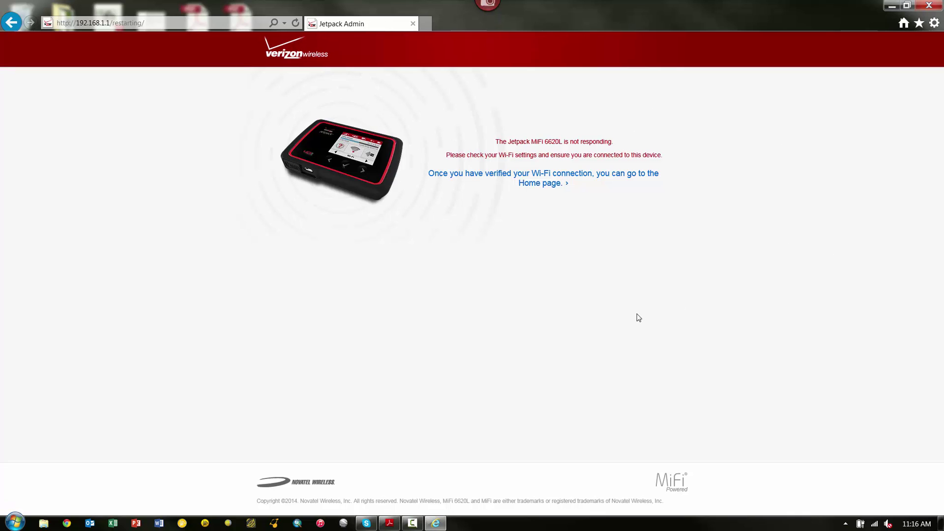
Reconnect to Verizon-MiFi6620L-5D6D and sign back in to the Jetpack admin with the admin password.
left_click(874, 522)
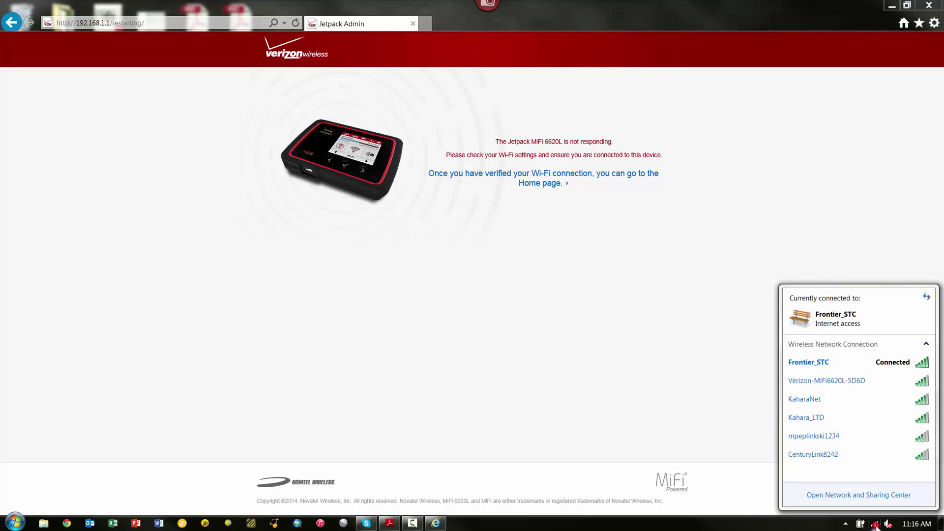
double_click(828, 381)
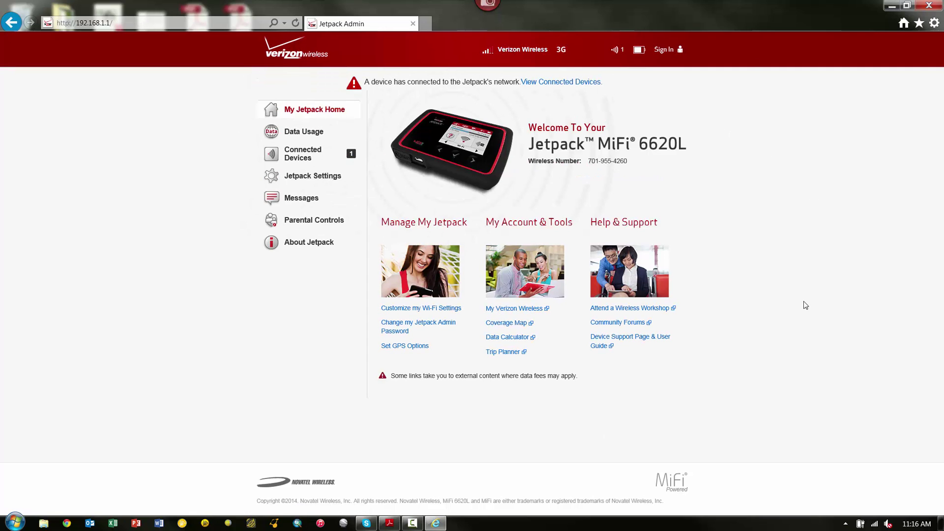
left_click(665, 50)
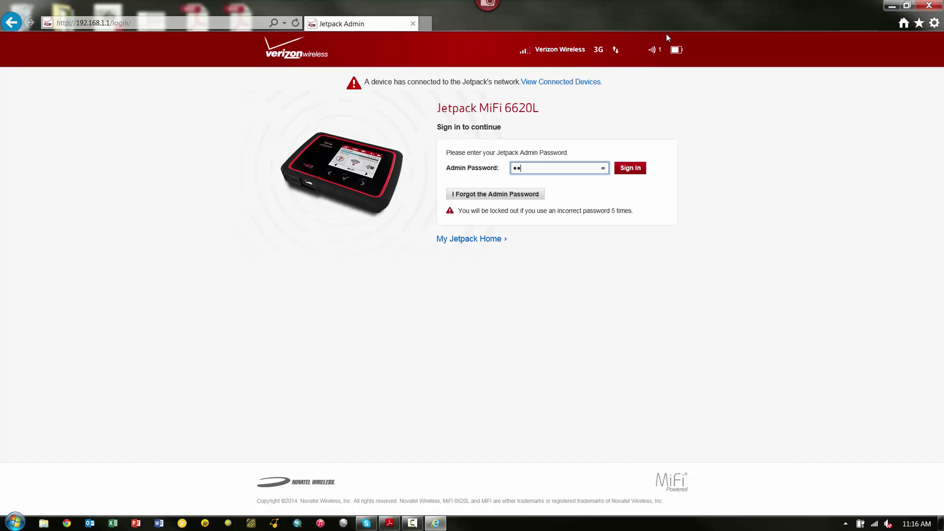
type("•••")
left_click(637, 147)
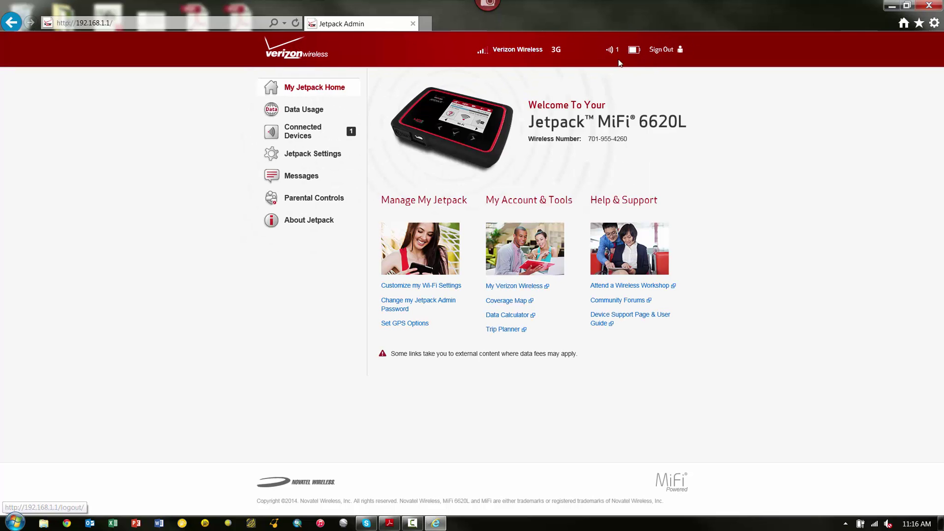
Go past the Advanced settings warning to the Wi-Fi tab showing SSID Verizon-MiFi6620L-5D6D.
left_click(312, 154)
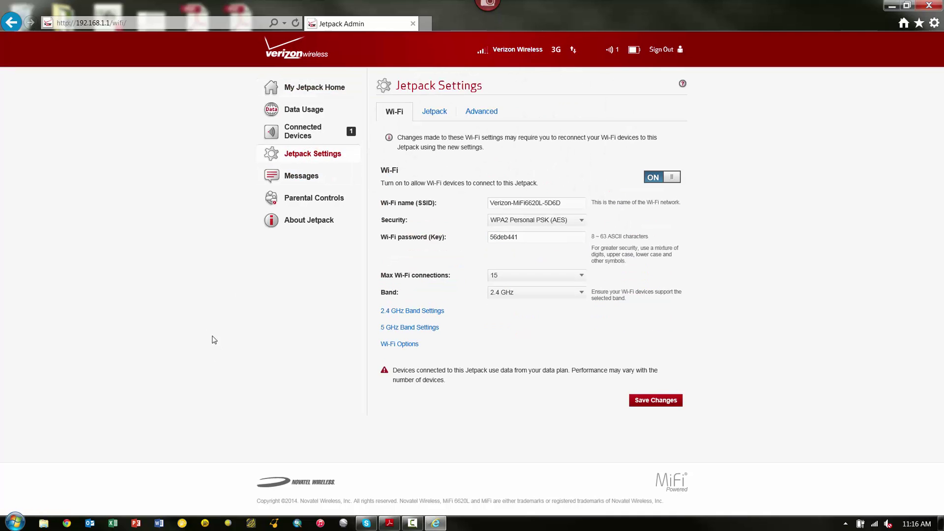
left_click(488, 115)
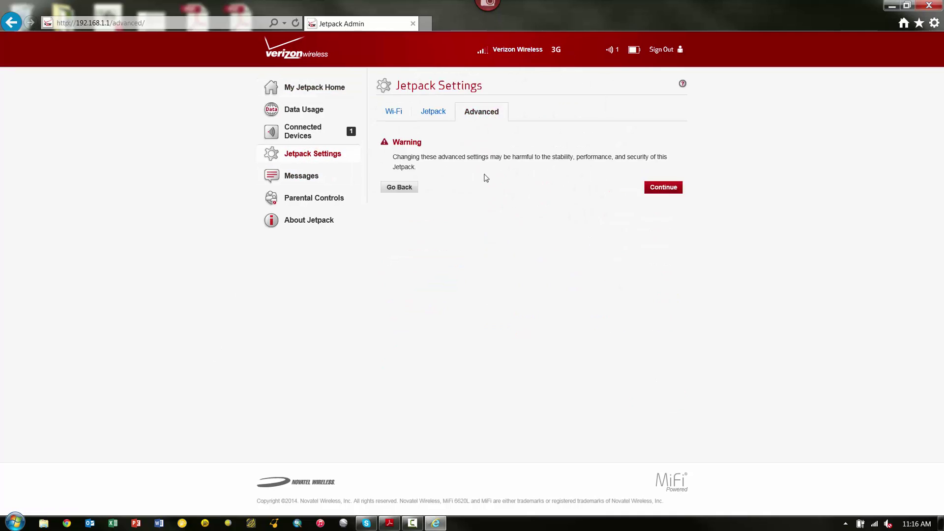
left_click(670, 192)
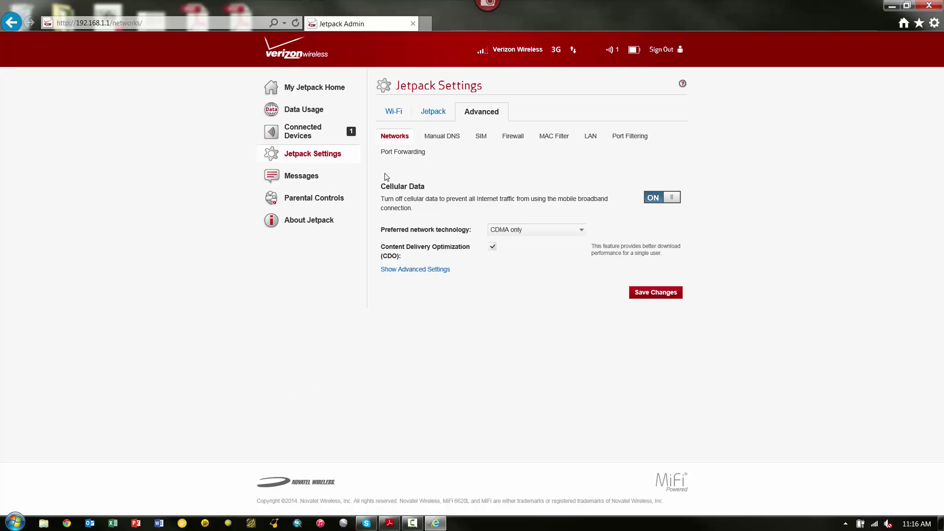
left_click(392, 113)
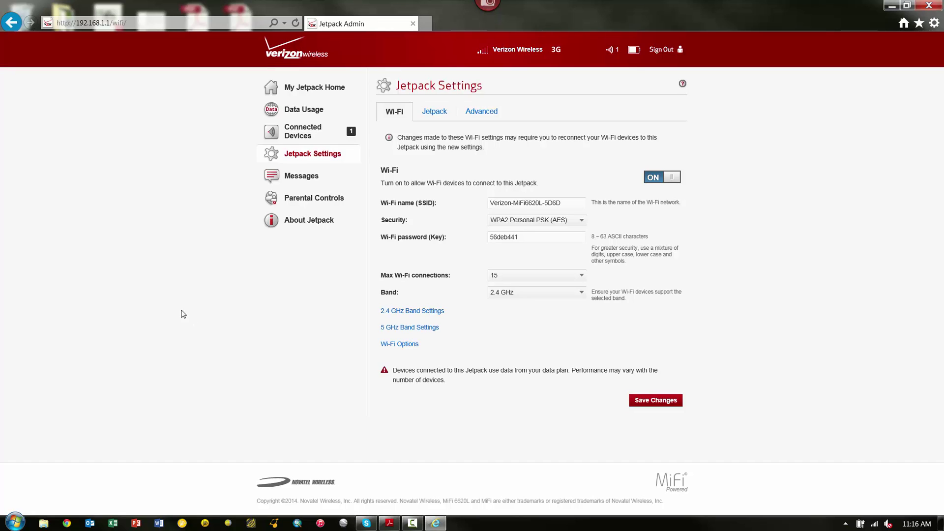
left_click(388, 208)
left_click(874, 525)
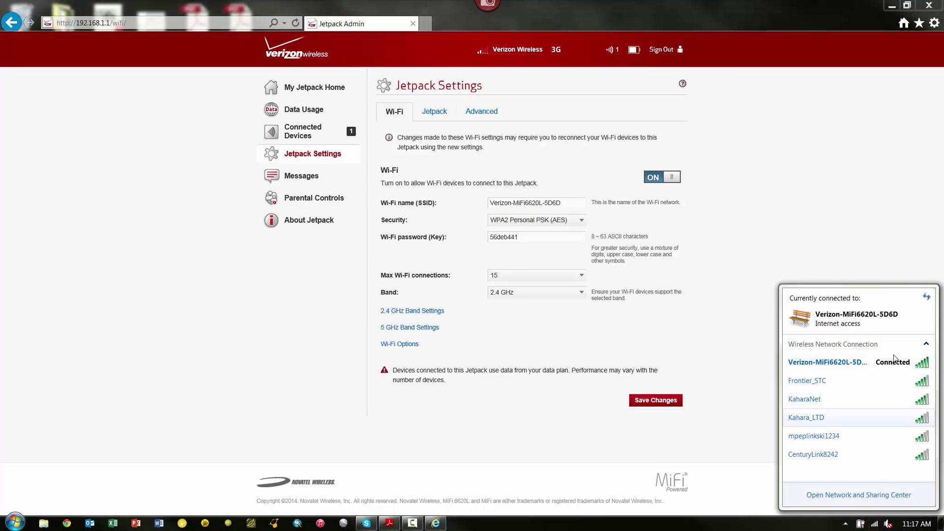
Replace the Wi-Fi name Verizon-MiFi6620L-5D6D with FPI-MiFi in the SSID field.
left_click(519, 203)
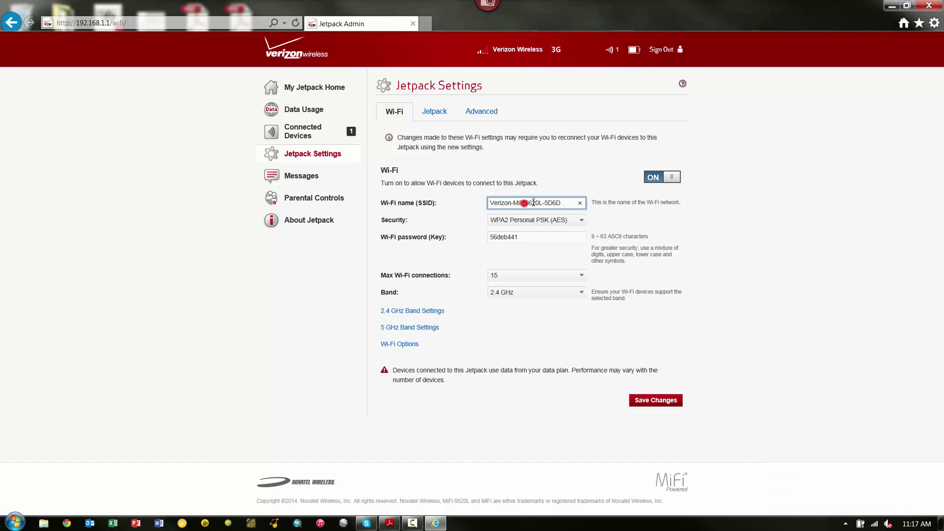
left_click_drag(566, 203, 383, 208)
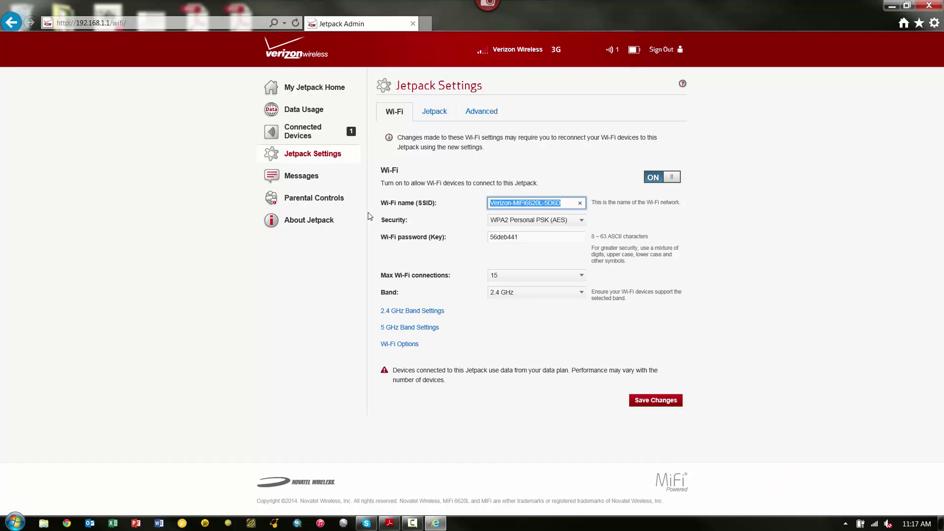
type("FPI-MiFi")
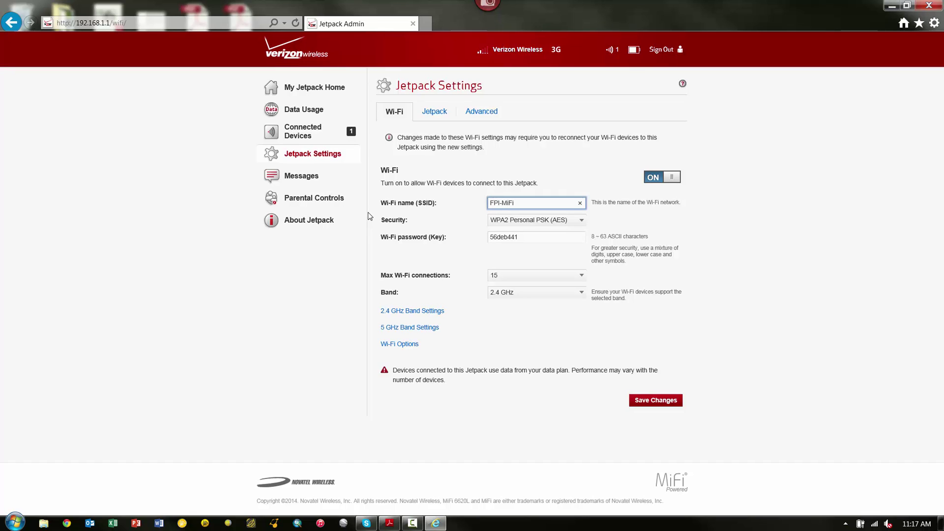
left_click(496, 253)
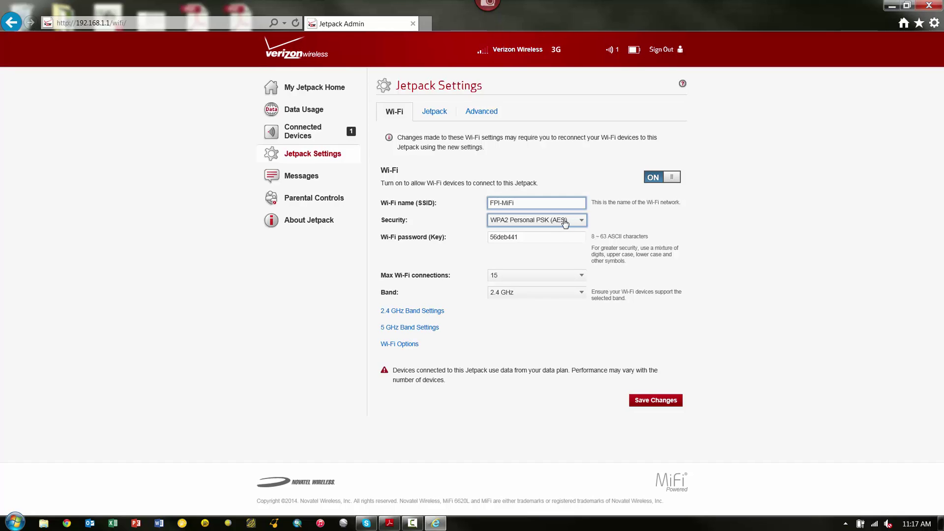
Change the Wi-Fi security type to None and accept the open-network warning.
left_click(582, 222)
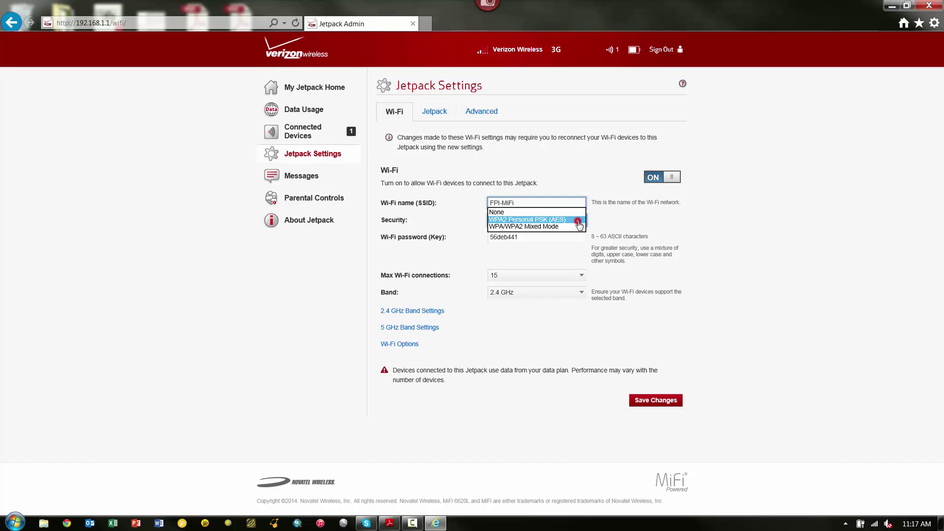
left_click(499, 214)
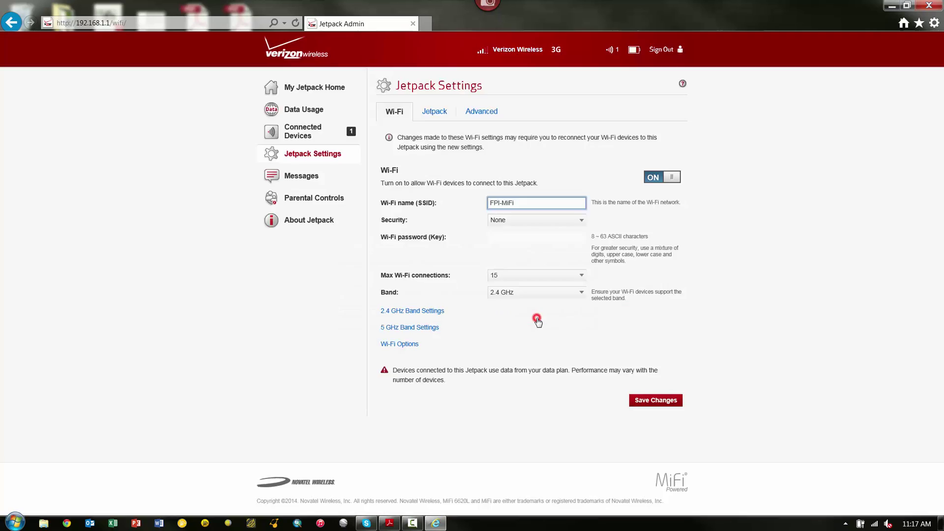
left_click(480, 217)
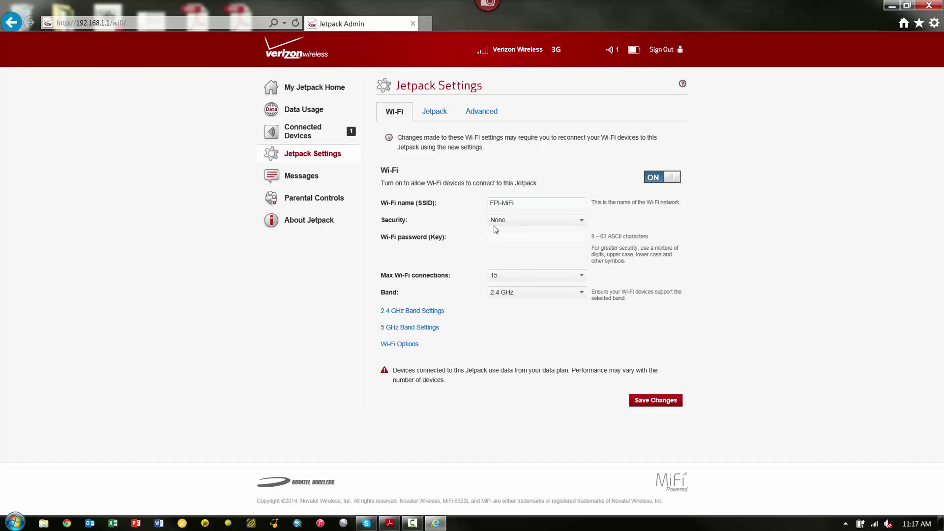
left_click(509, 239)
left_click(512, 237)
left_click(463, 256)
Lower Max Wi-Fi connections from 15 to 1.
left_click(396, 277)
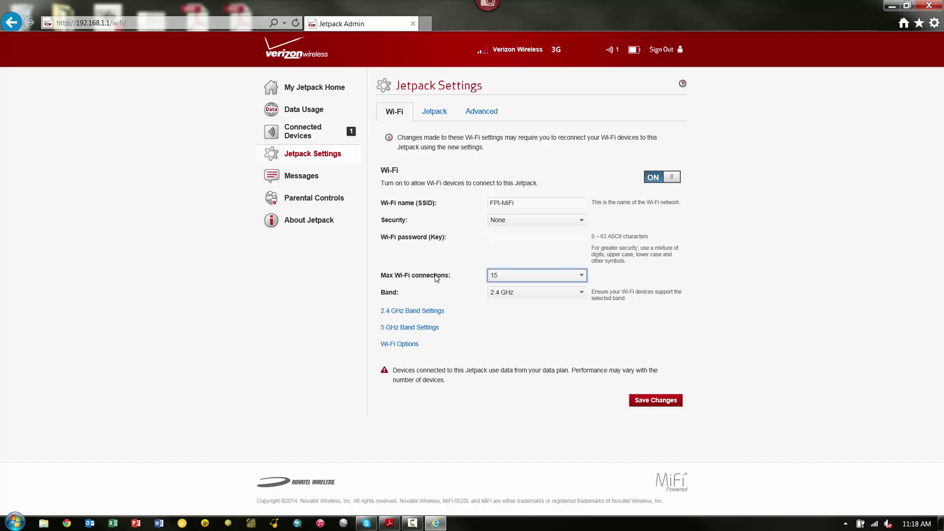
left_click(504, 278)
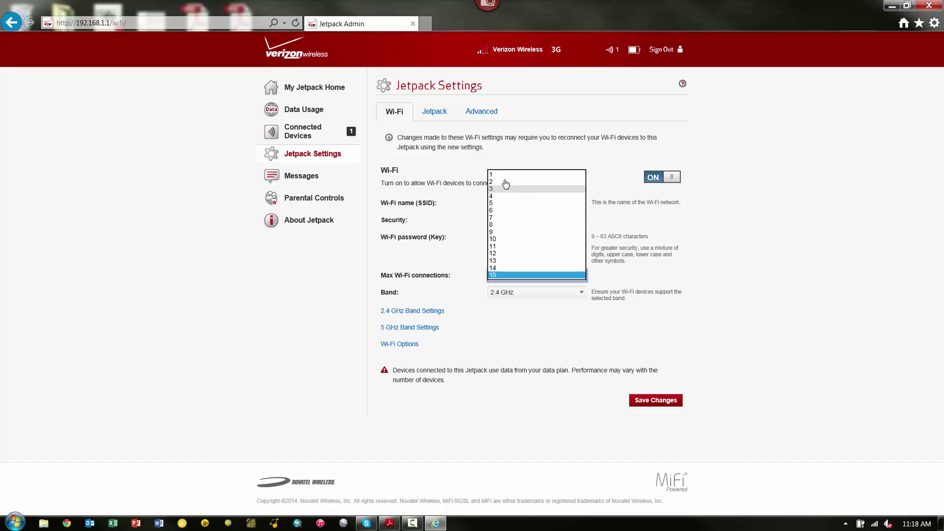
left_click(505, 177)
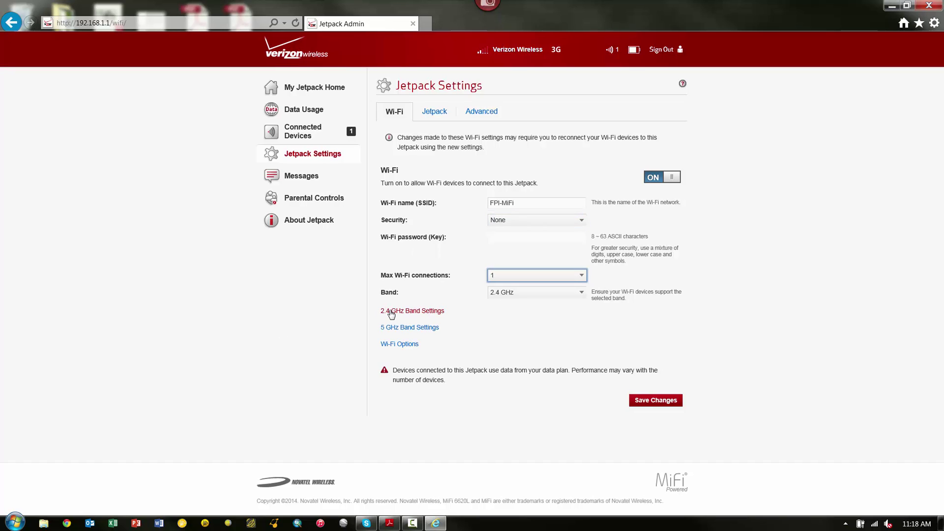
In the 2.4 GHz band settings, choose 802.11b + 802.11g + 802.11n as the 802.11 mode.
left_click(414, 311)
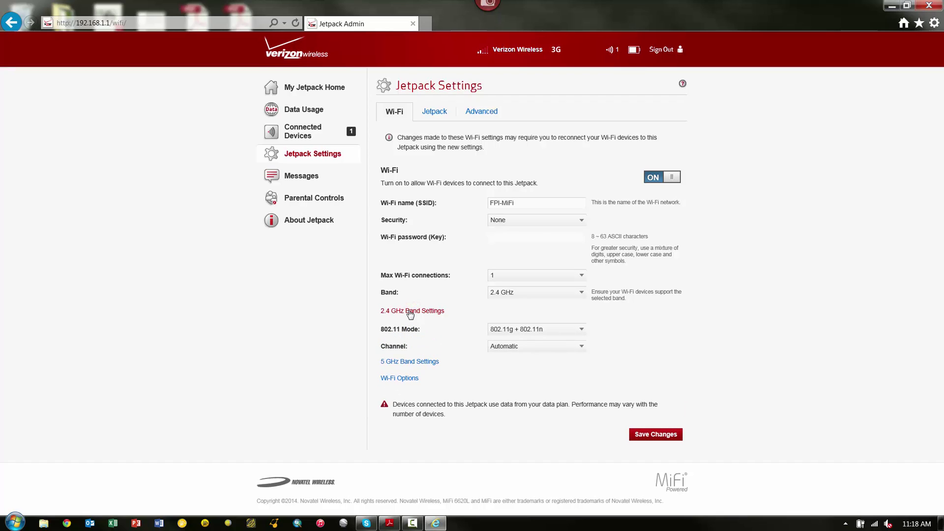
left_click(385, 332)
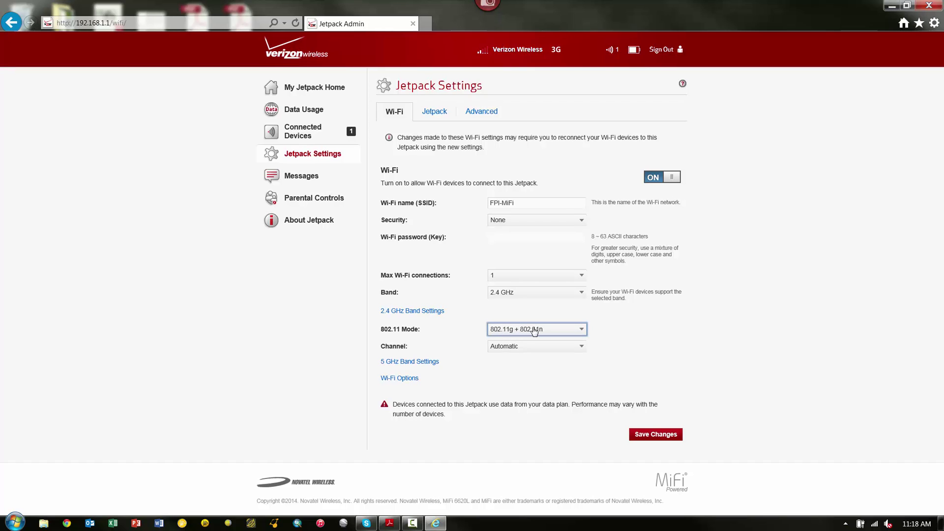
left_click(581, 329)
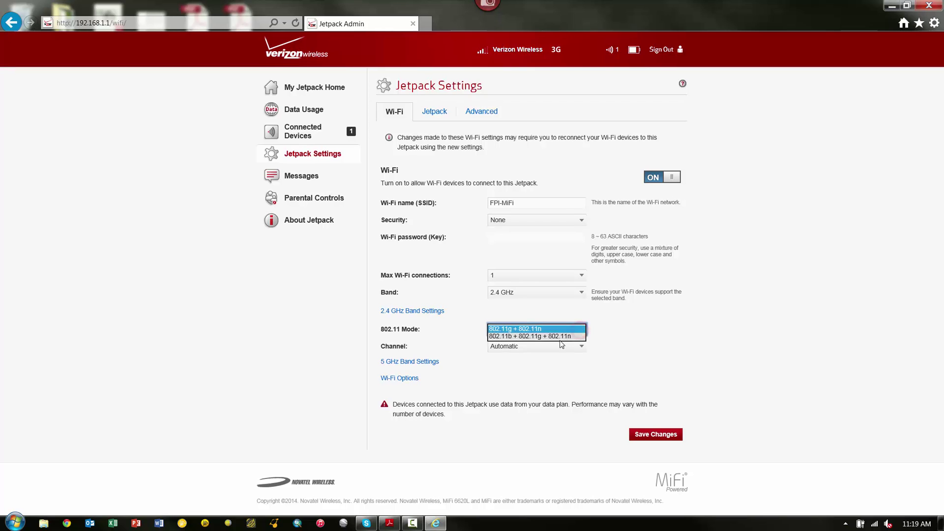
left_click(534, 338)
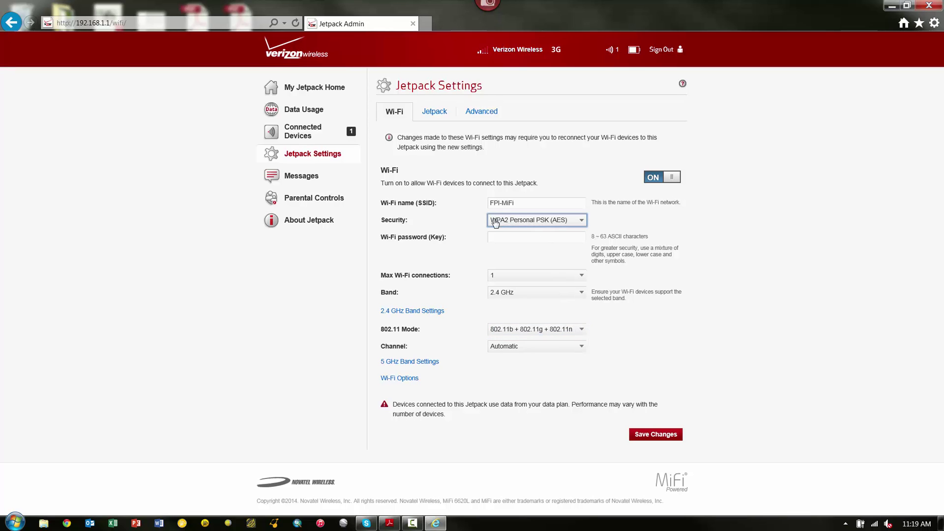
Set Wi-Fi security to None, accept the open-network warning, and keep the name FPI-MiFi.
left_click(579, 225)
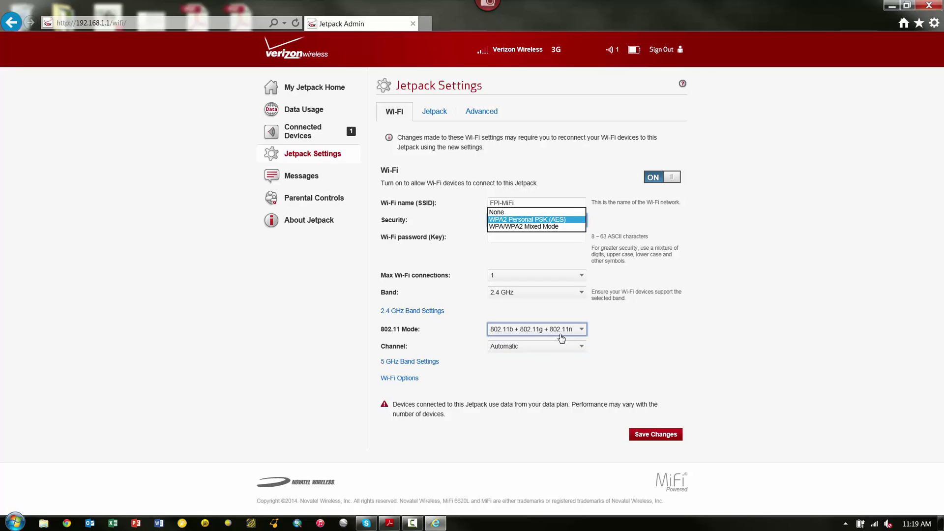
left_click(501, 213)
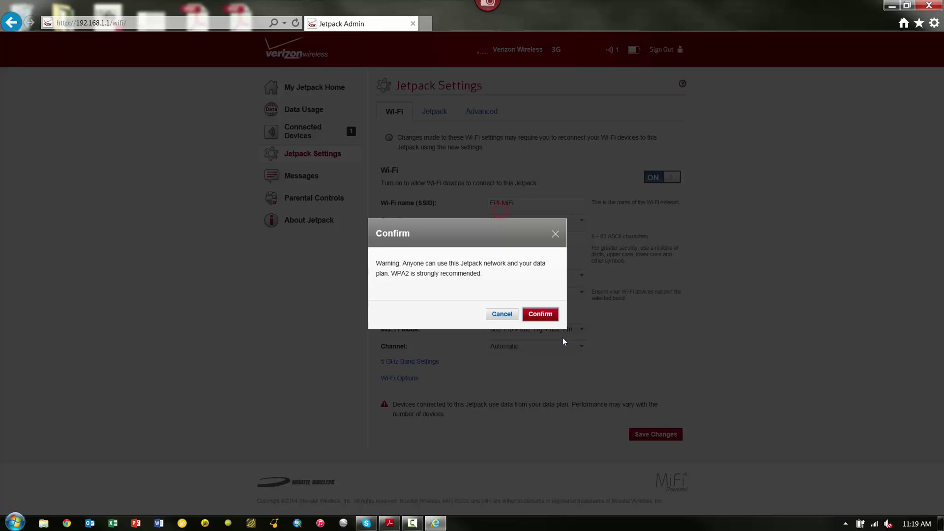
left_click(540, 315)
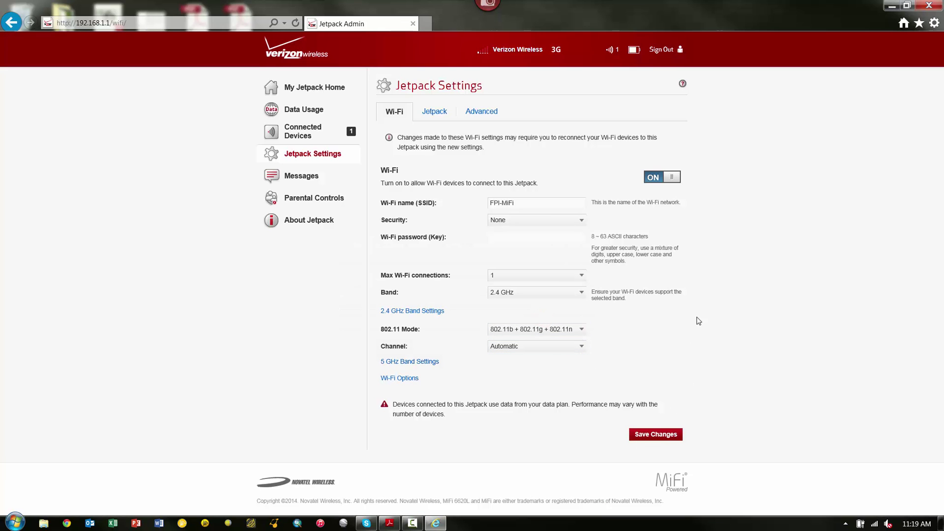
left_click(491, 205)
left_click(452, 228)
Save the new Wi-Fi settings, confirming despite the warning that connections will drop.
left_click(644, 436)
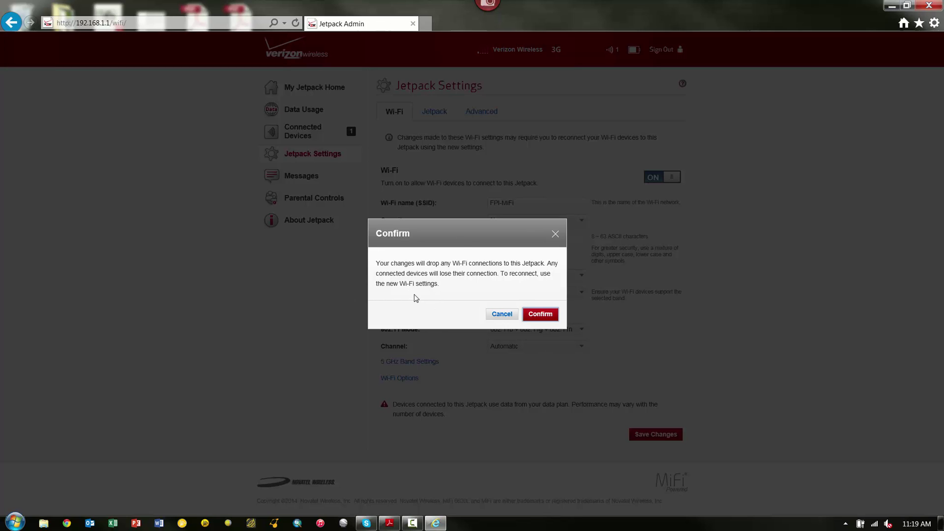
left_click(541, 316)
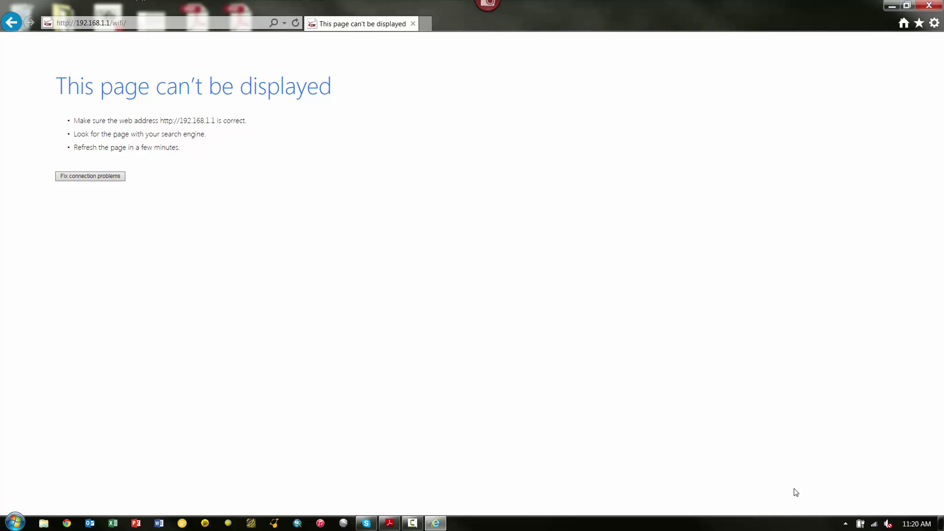
Try reconnecting to the old Verizon-MiFi network and dismiss the failed-connection message.
left_click(873, 524)
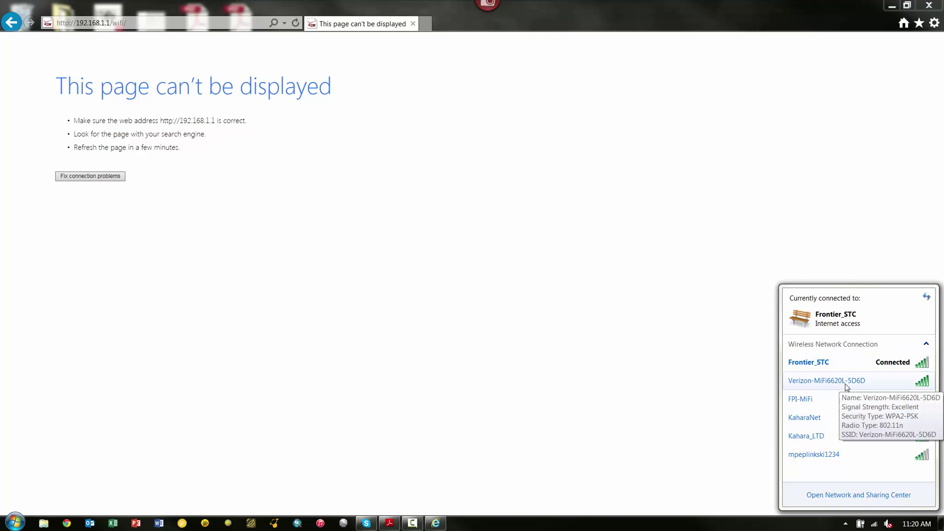
double_click(845, 384)
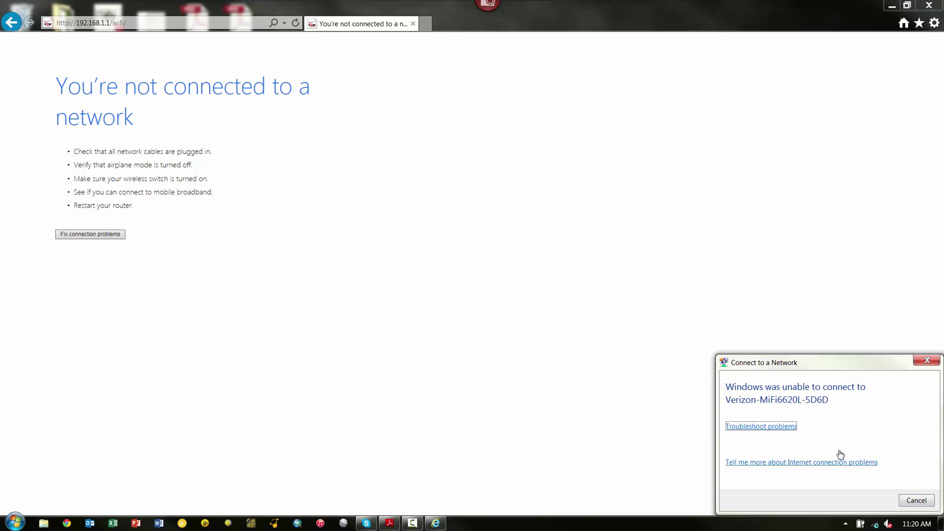
left_click(927, 359)
Connect to the open FPI-MiFi network as a Public network.
left_click(874, 524)
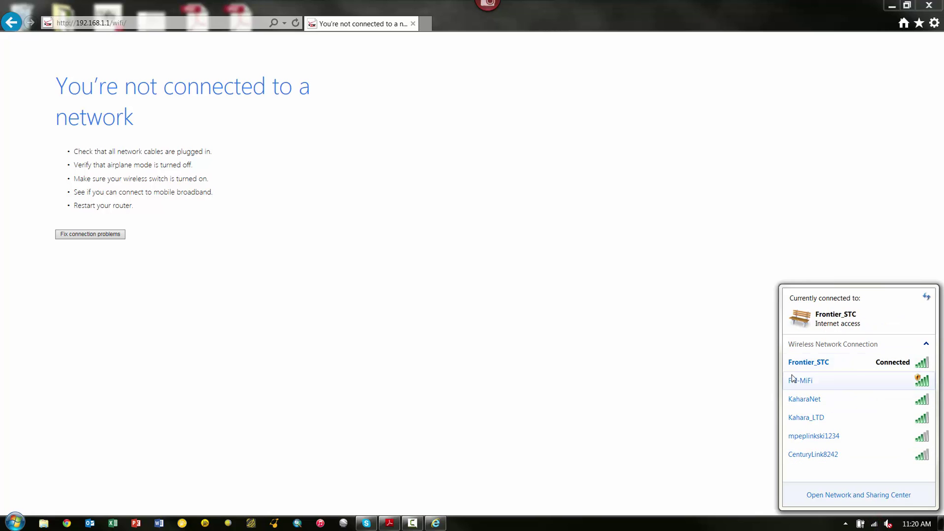
mouse_move(800, 386)
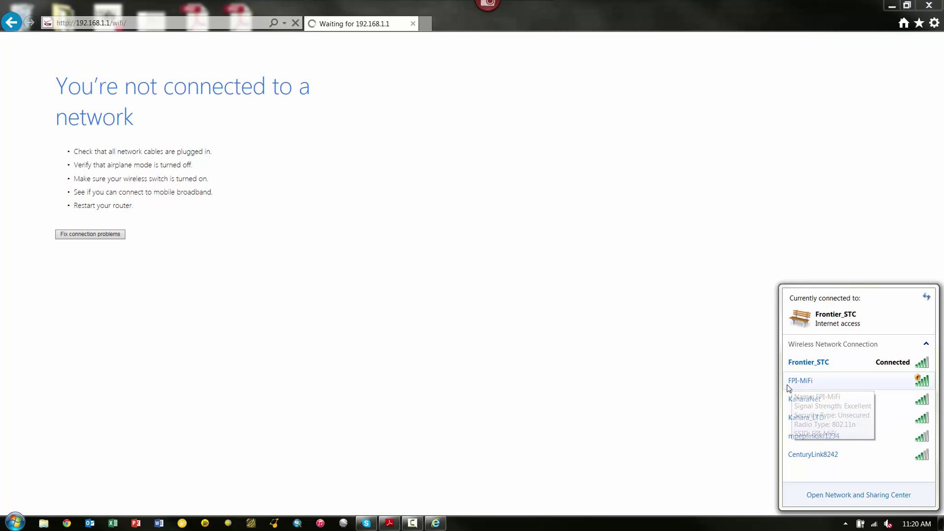
double_click(801, 381)
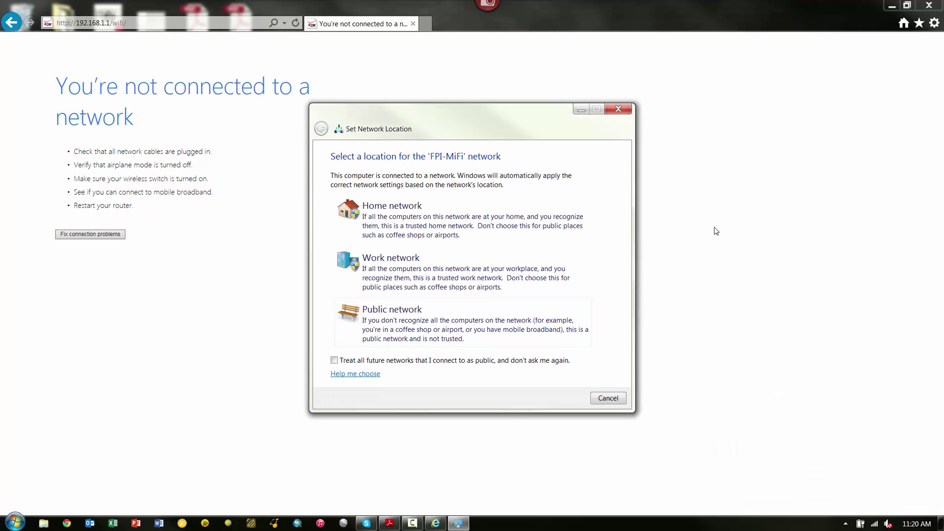
left_click(393, 315)
left_click(609, 398)
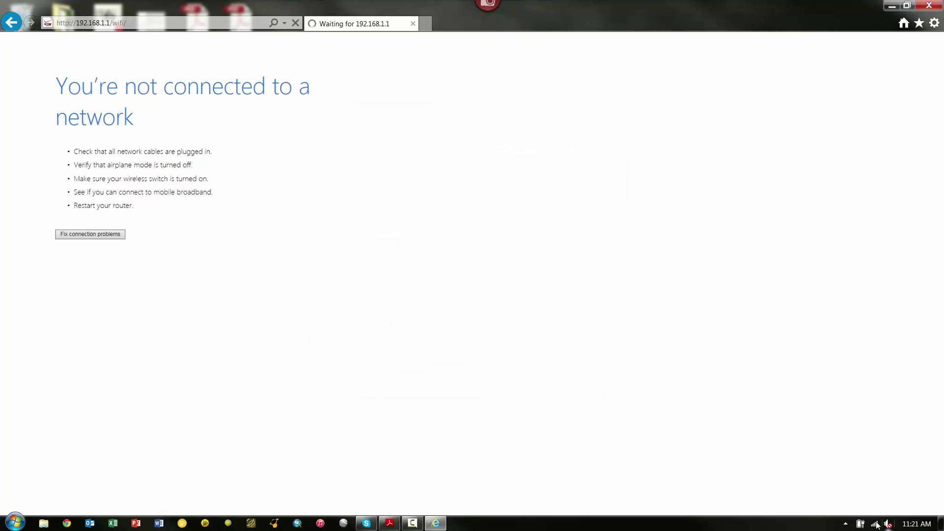
mouse_move(876, 526)
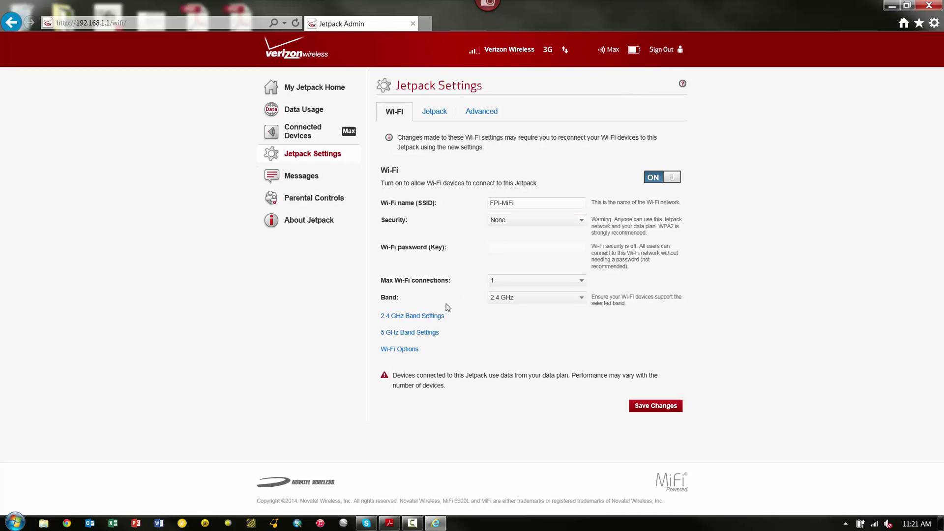
left_click(421, 316)
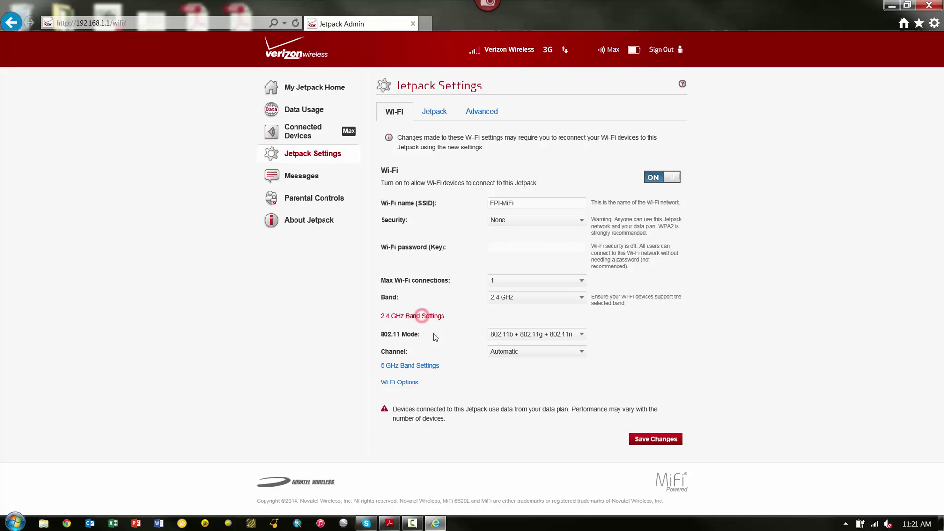
left_click(479, 111)
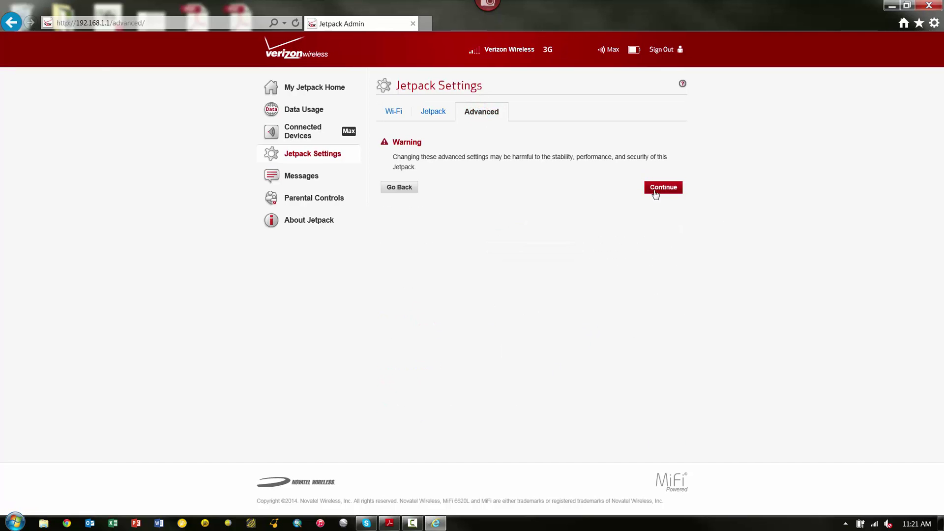
left_click(655, 190)
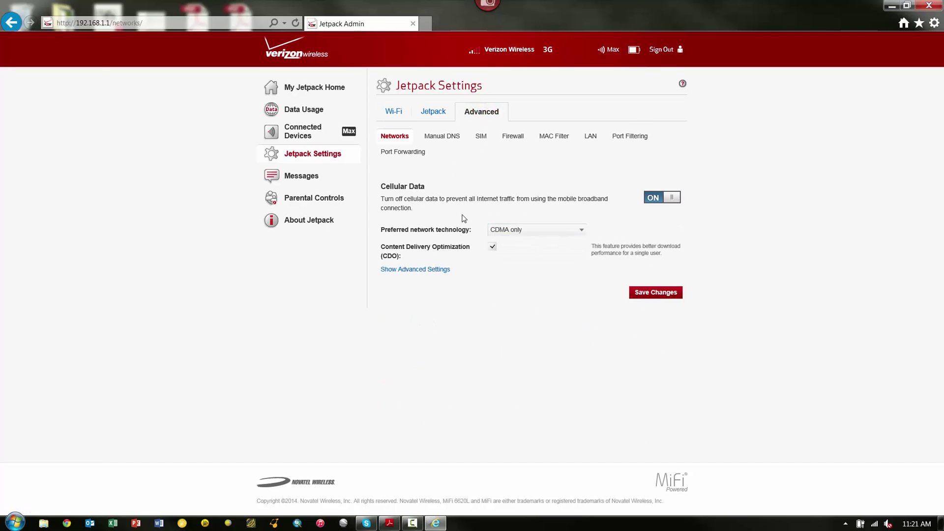
left_click(394, 112)
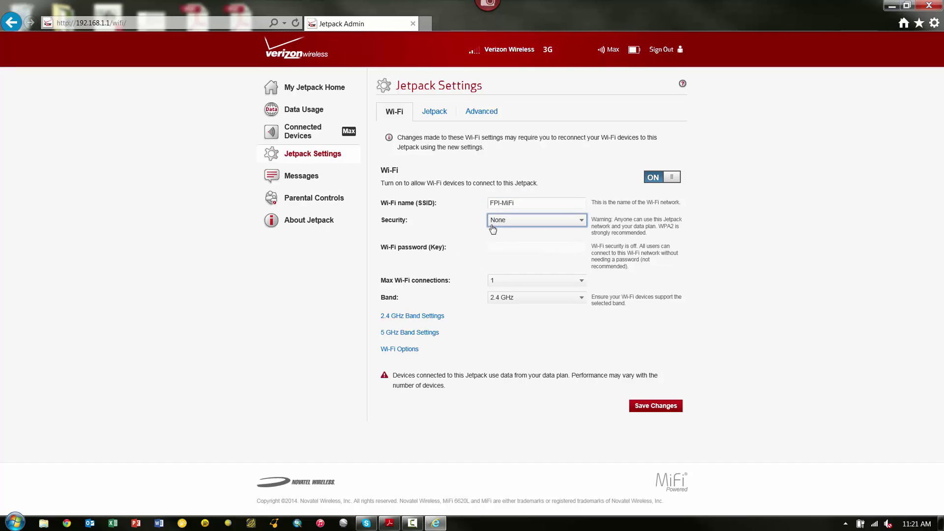
Sign out of Jetpack Admin and dismiss the hotspot login notification.
left_click(541, 204)
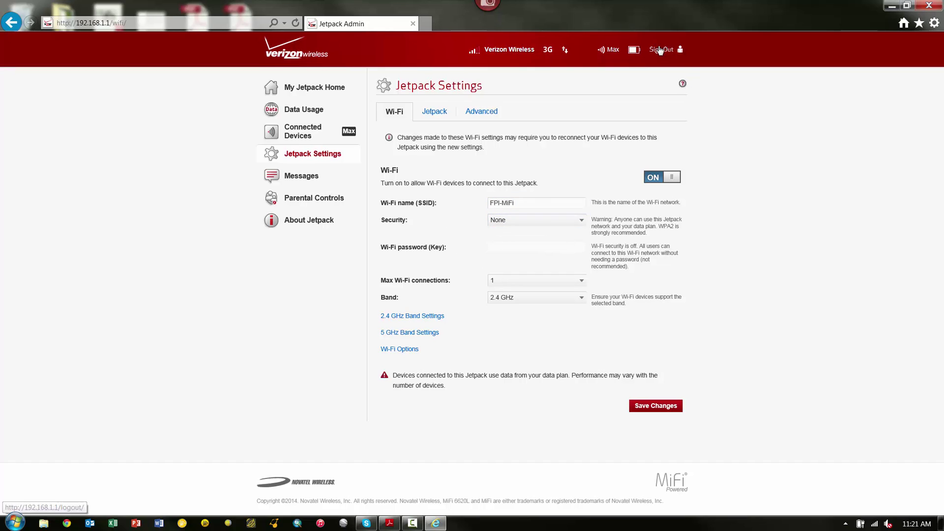
left_click(660, 50)
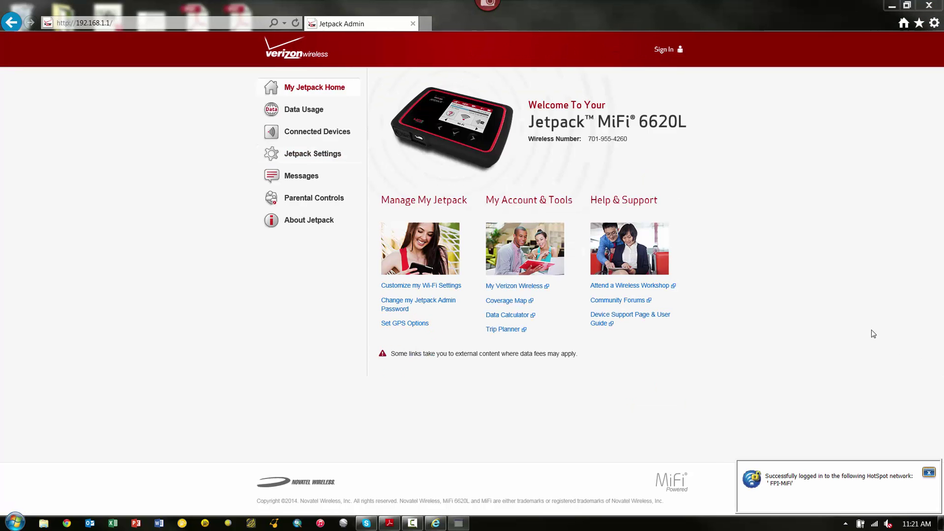
left_click(929, 473)
Sign back in to Jetpack Admin with the admin password.
left_click(665, 50)
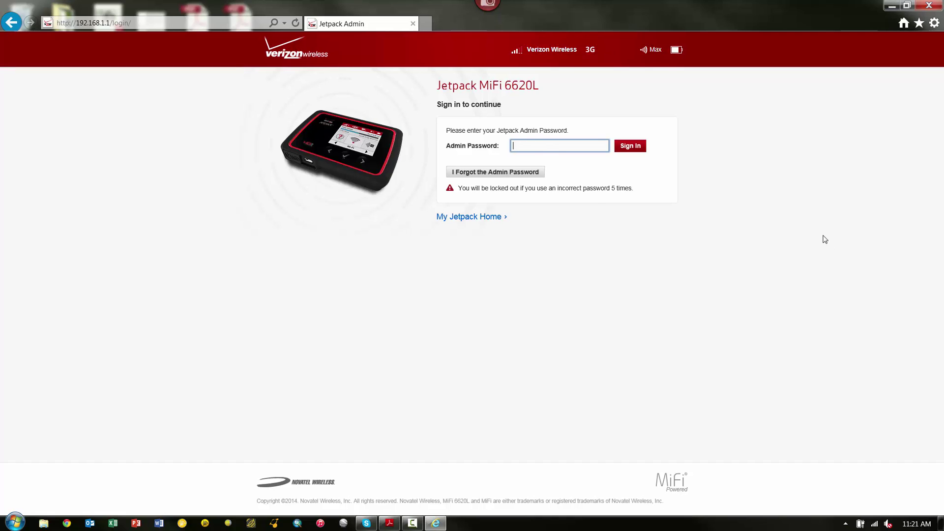
type("********")
left_click(632, 149)
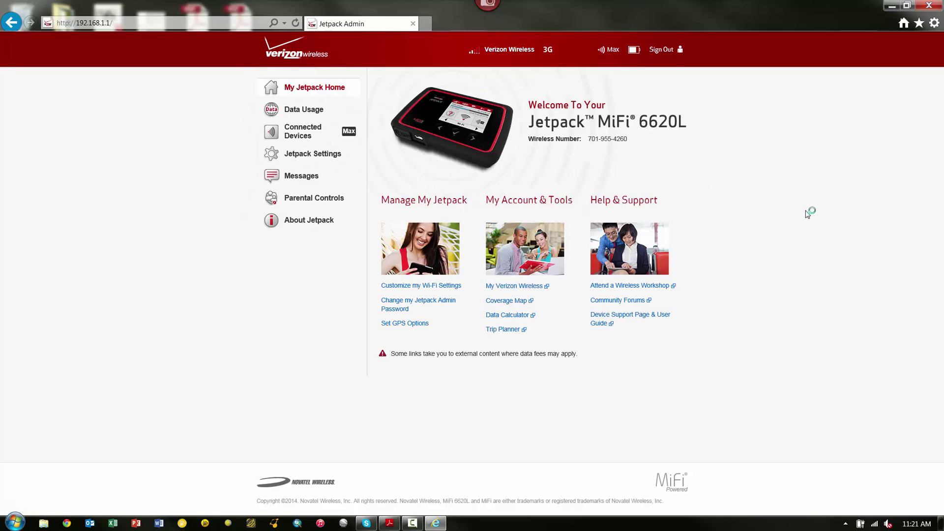